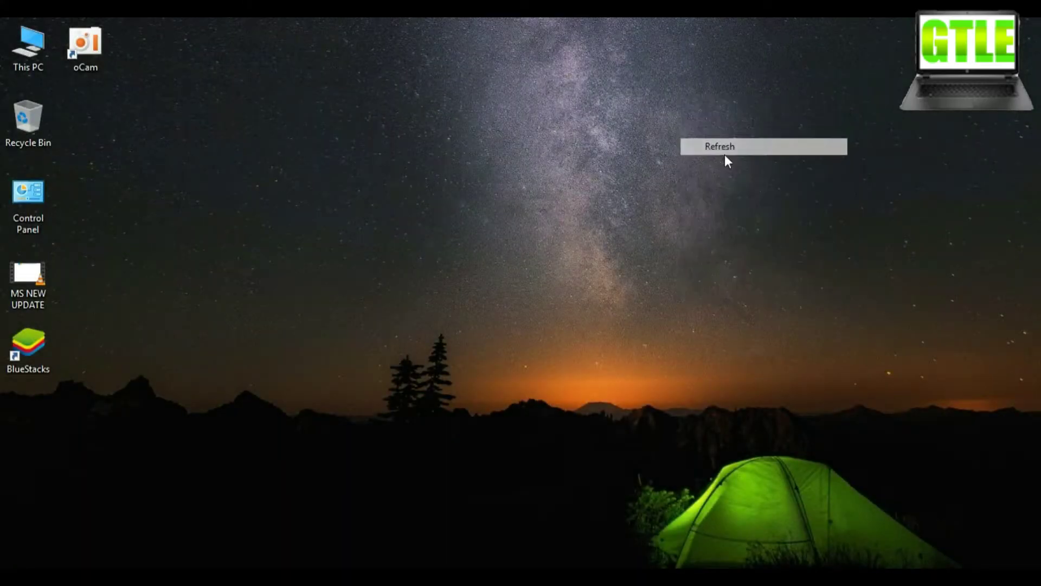
Refresh the desktop twice from its right-click menu
right_click(724, 154)
click(762, 198)
right_click(776, 203)
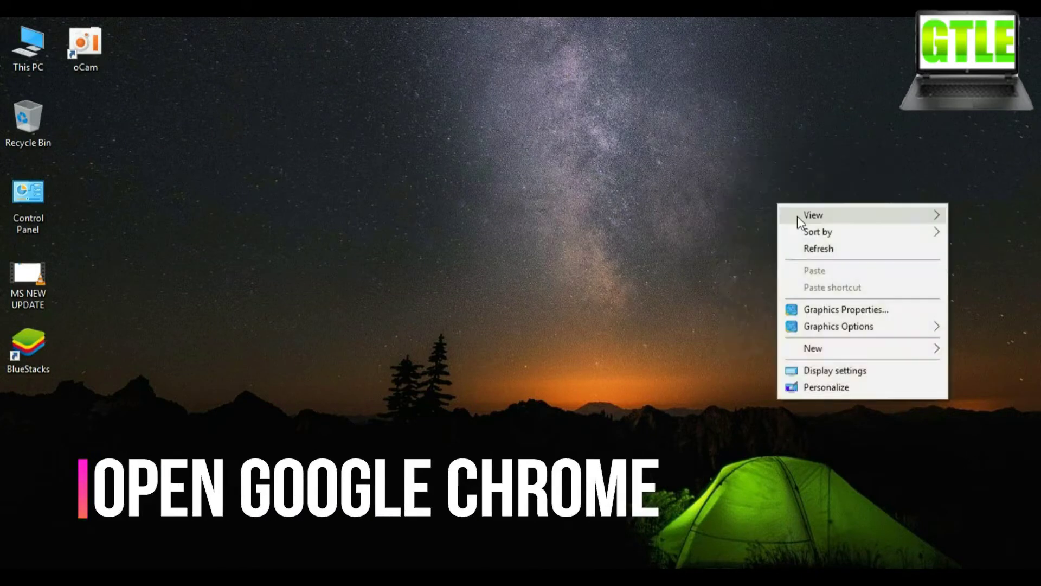
click(842, 247)
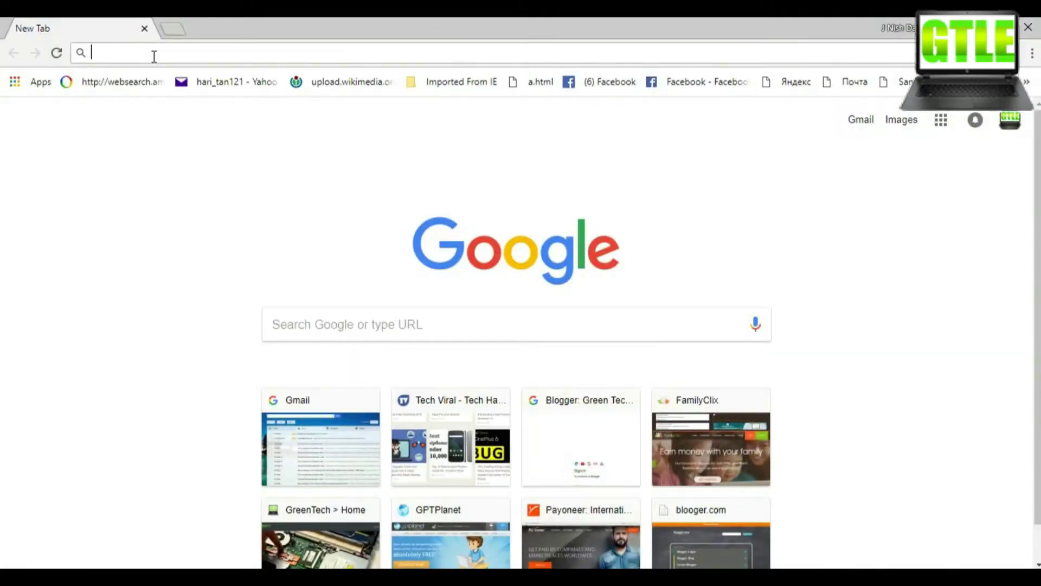
Go to google.com, search 'blue stack', and open the BlueStacks ad result
text(goo)
key(Return)
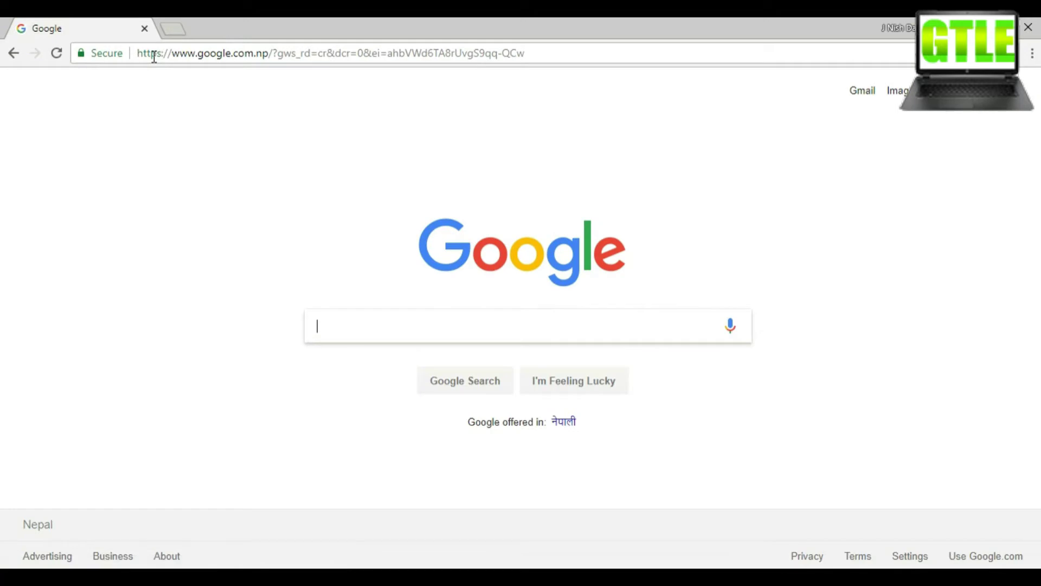
text(blue stac)
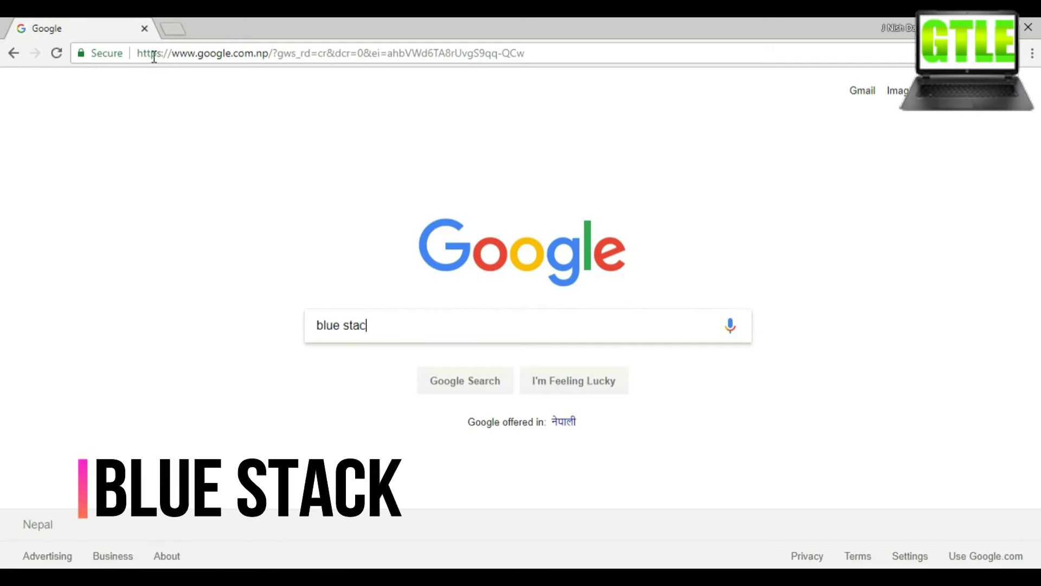
text(k)
key(Return)
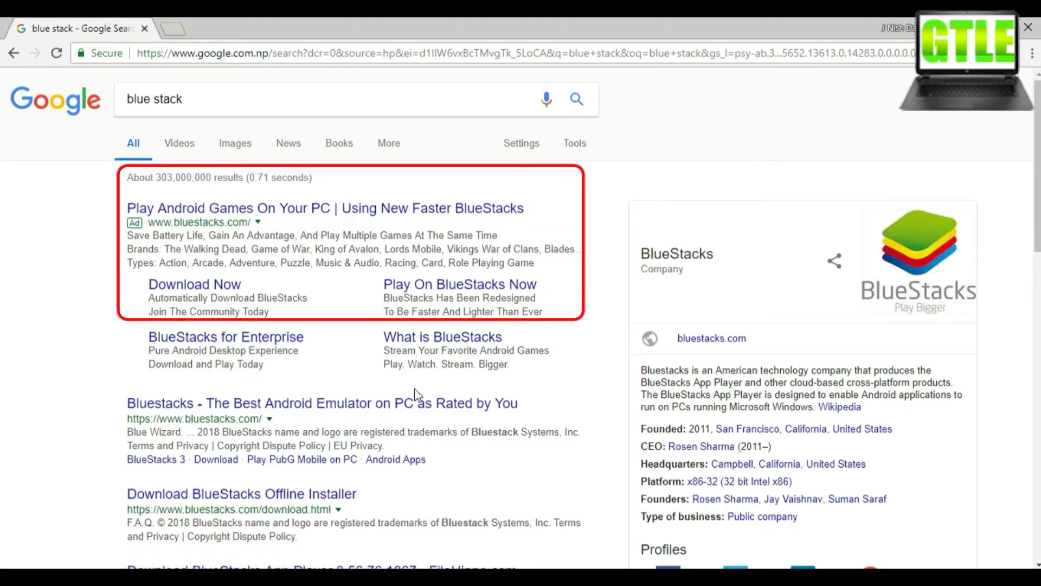
click(429, 207)
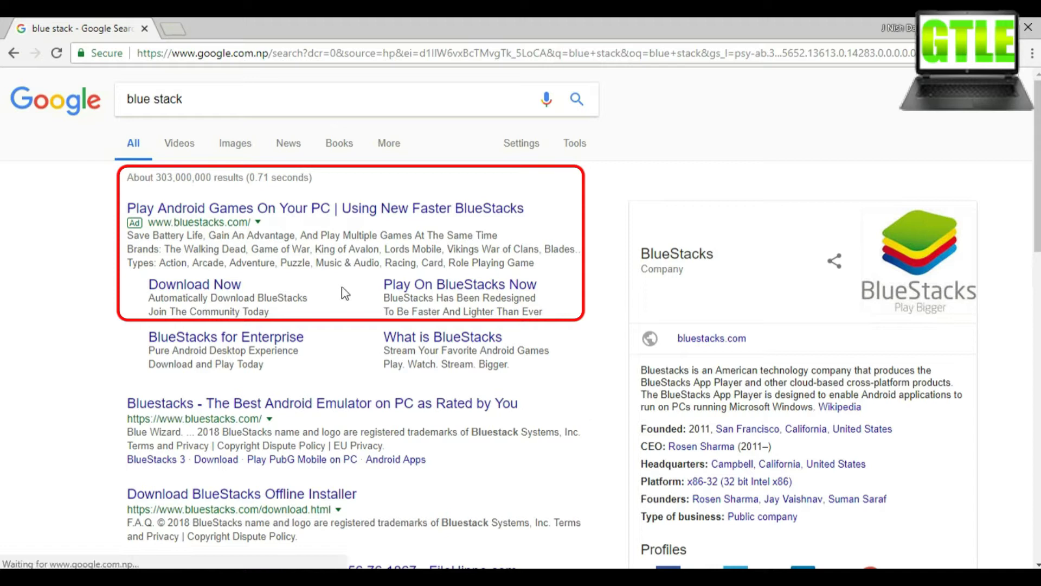
Start the BlueStacks installer .exe download from the download page, then cancel it
click(225, 286)
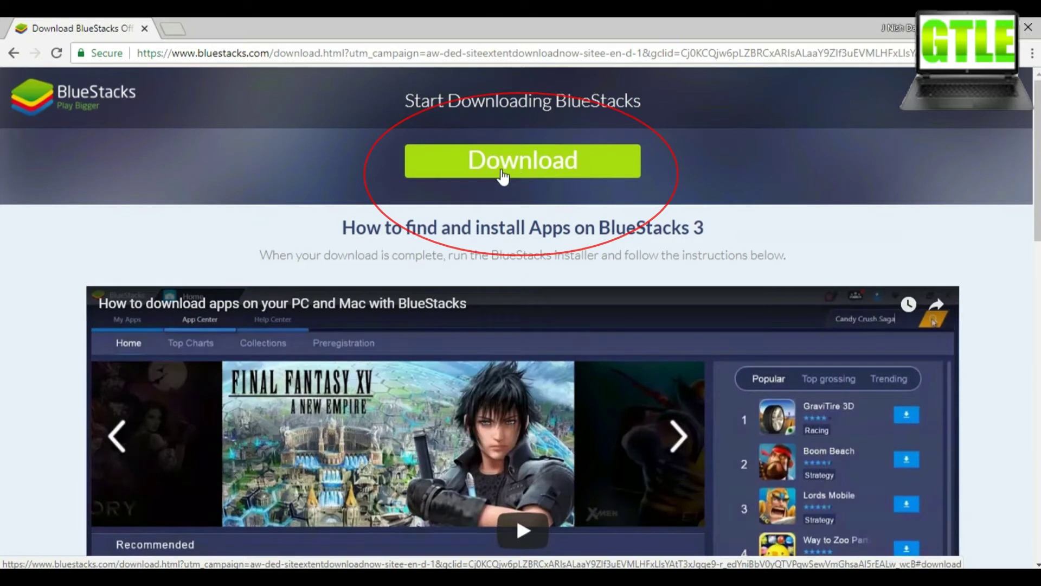
click(503, 174)
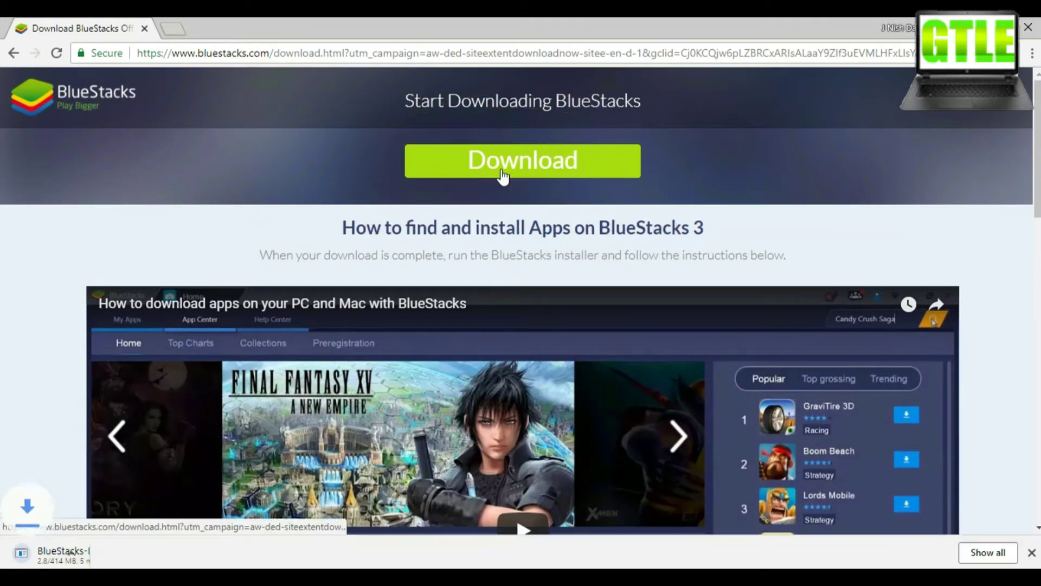
right_click(115, 553)
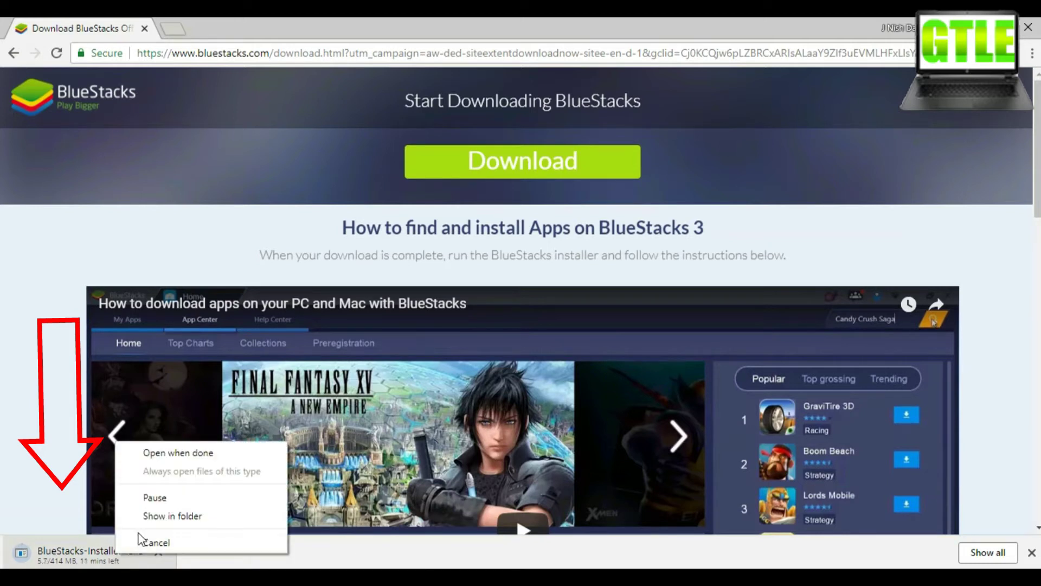
click(187, 549)
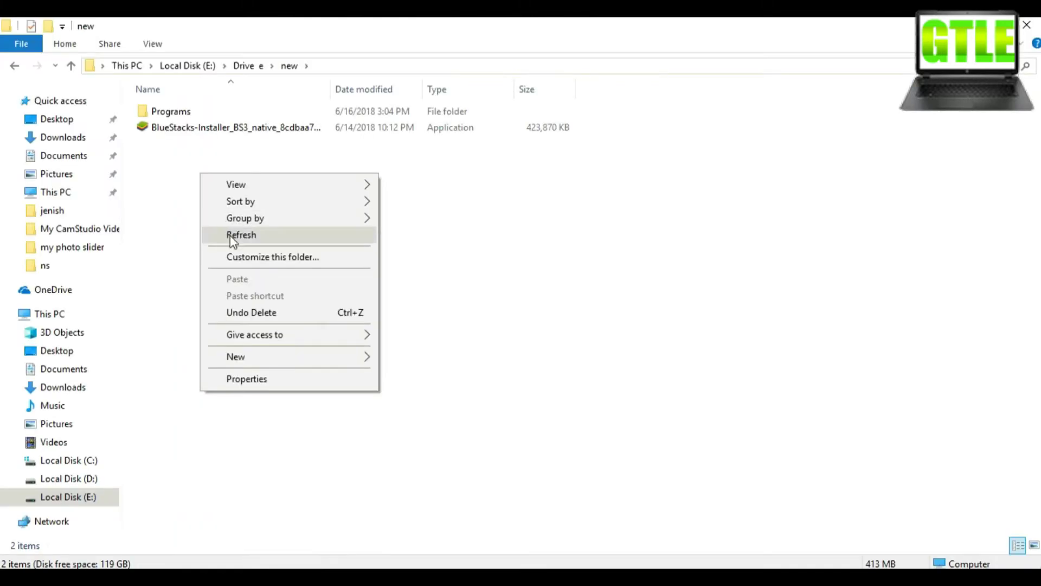
Refresh E:\Drive e\new and run the already downloaded BlueStacks installer
click(233, 239)
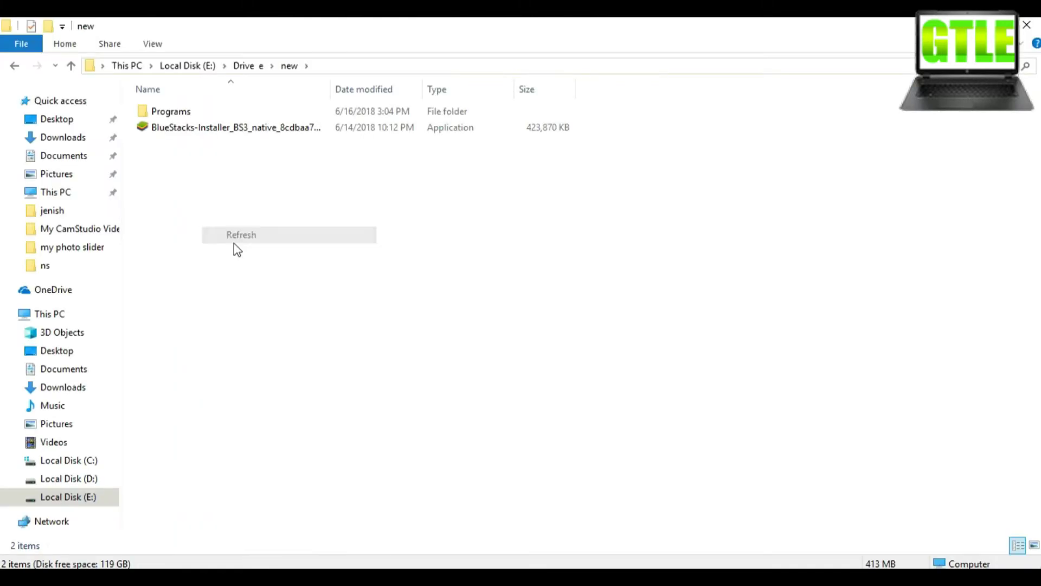
click(224, 130)
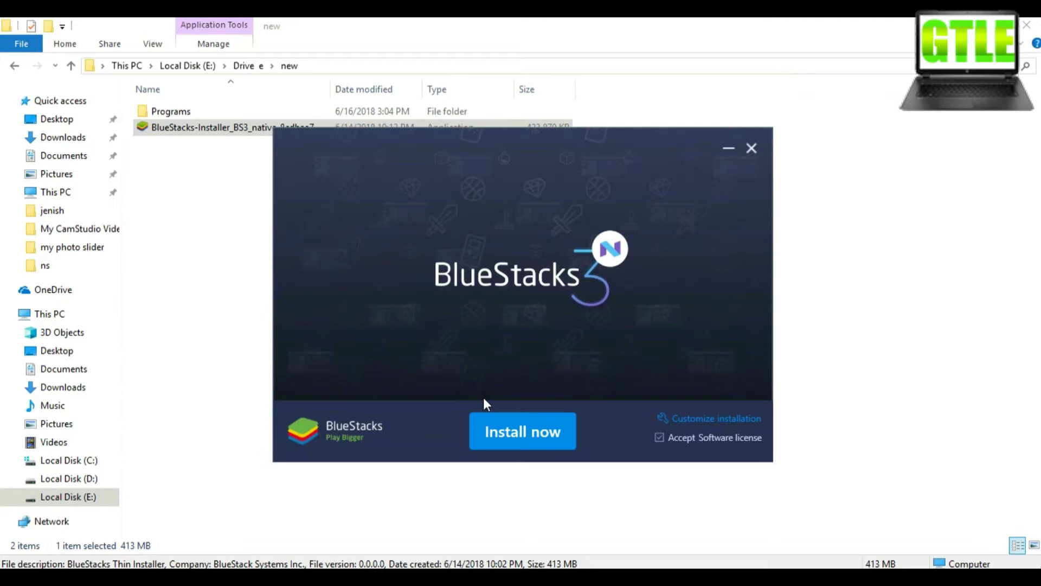
Install BlueStacks and let it run until it shows Installation complete
click(519, 431)
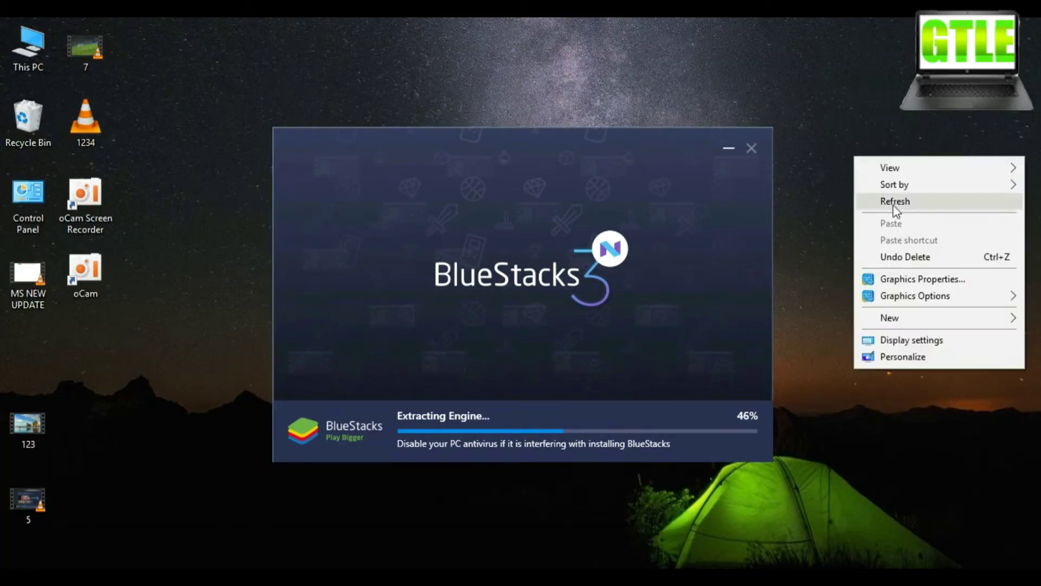
key(shift+Delete)
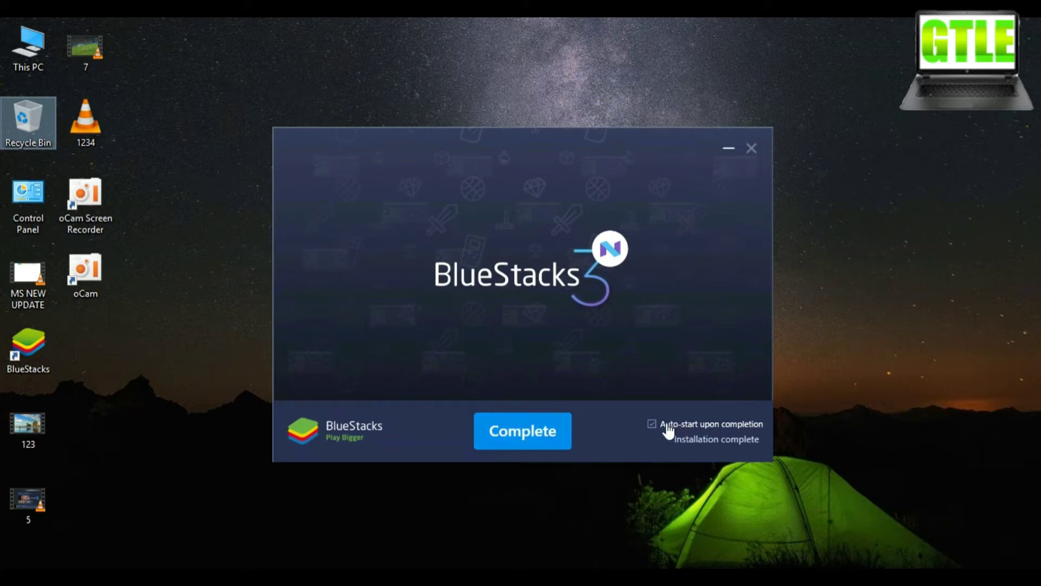
Close the finished installer and launch BlueStacks from its desktop shortcut
click(495, 434)
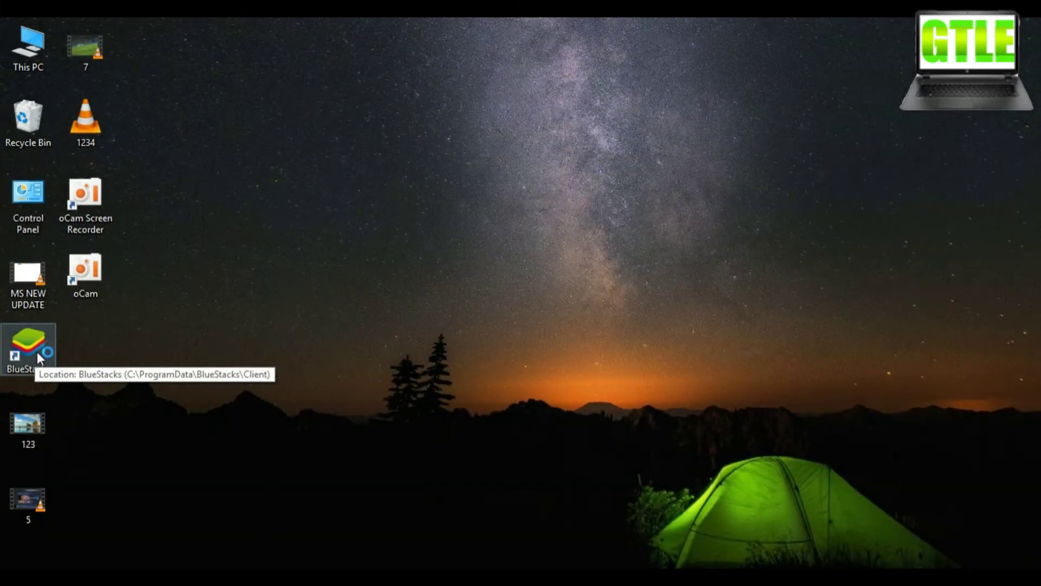
double_click(32, 350)
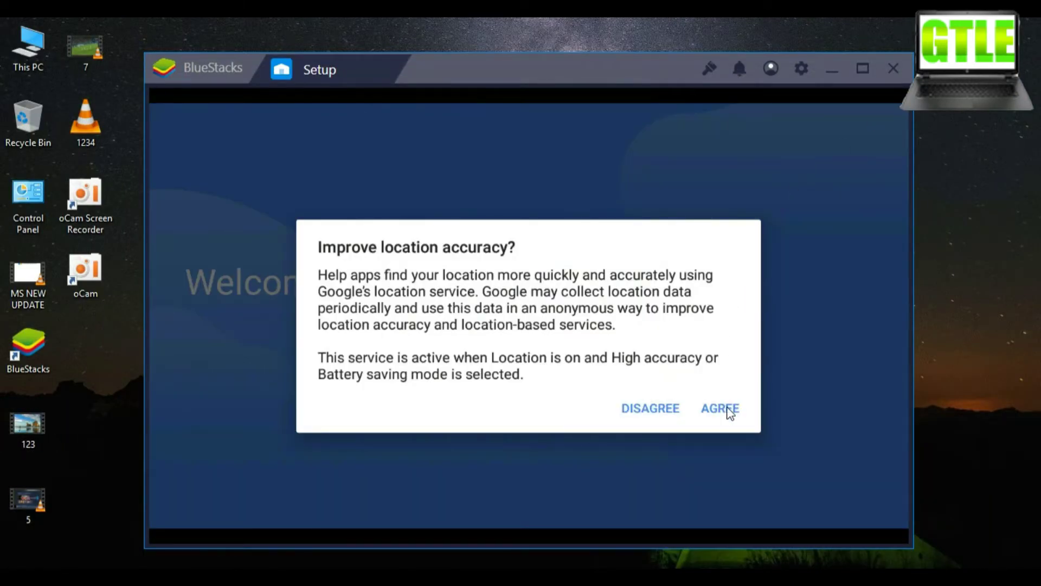
Accept improved location accuracy, keep location on, and begin the BlueStacks setup
click(726, 410)
click(645, 357)
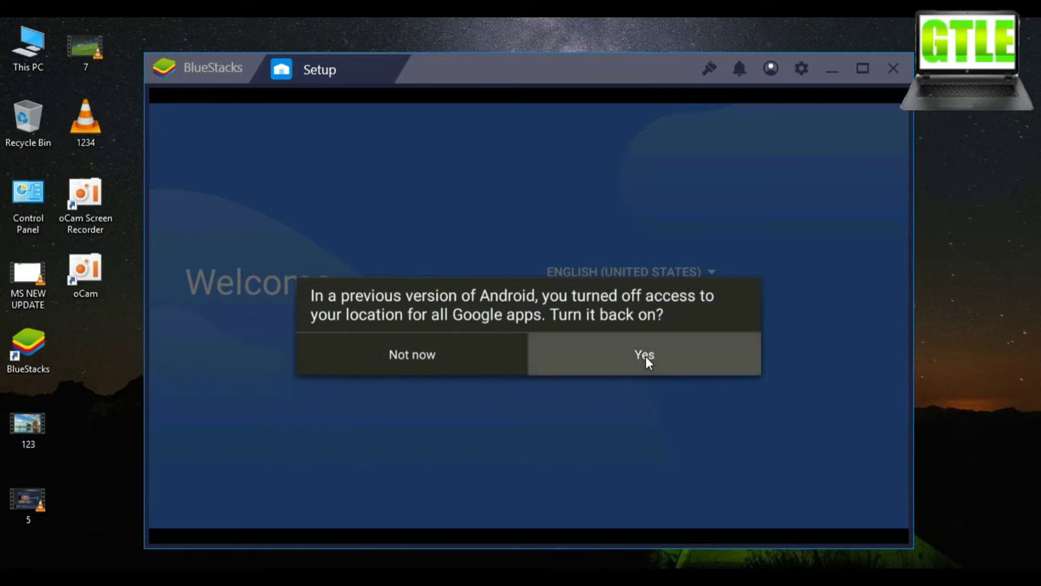
click(654, 360)
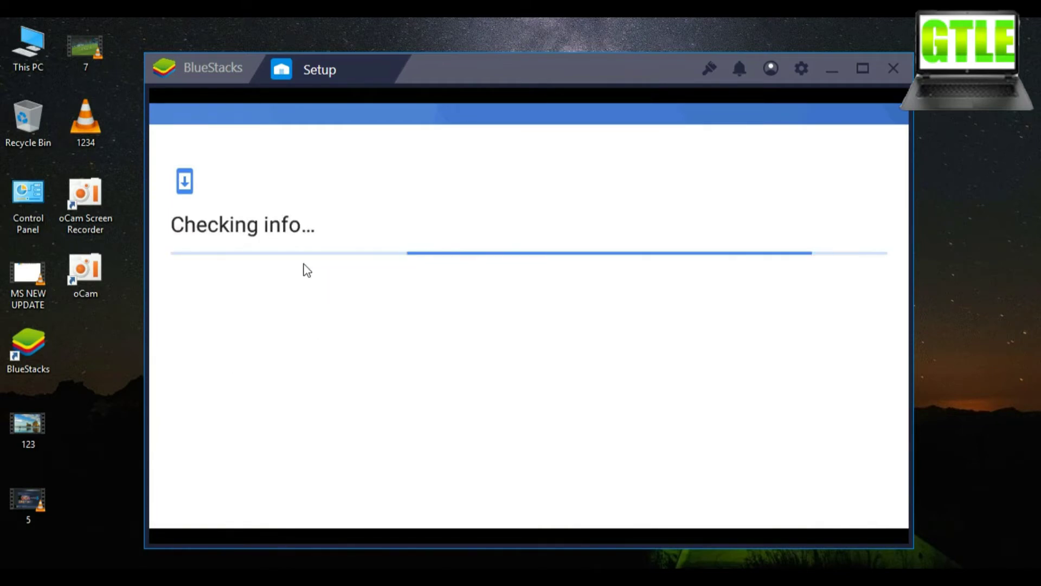
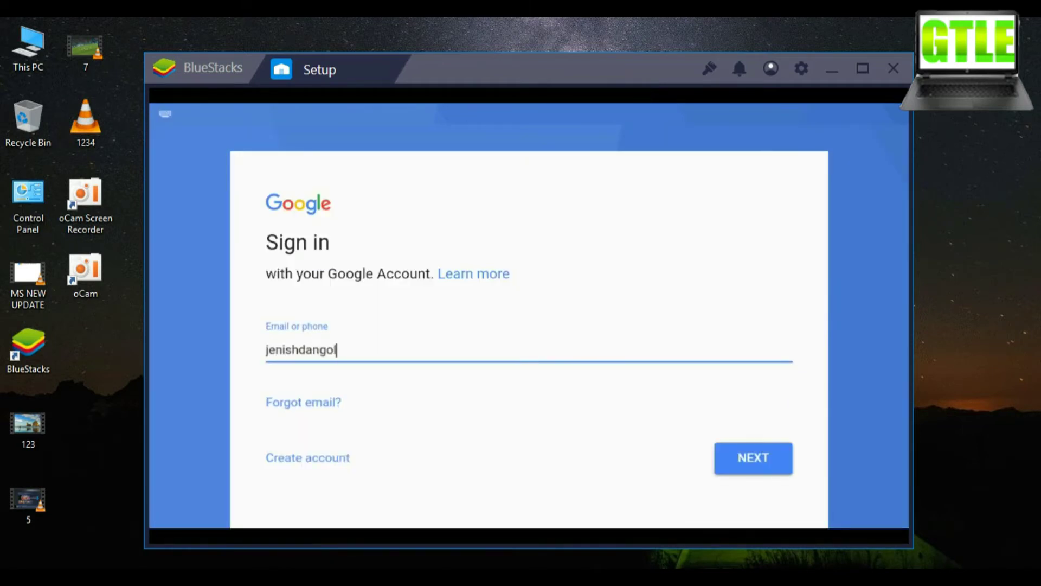
Sign in with the user's Gmail address and password and accept Google's terms
click(344, 350)
text(@gmail.c)
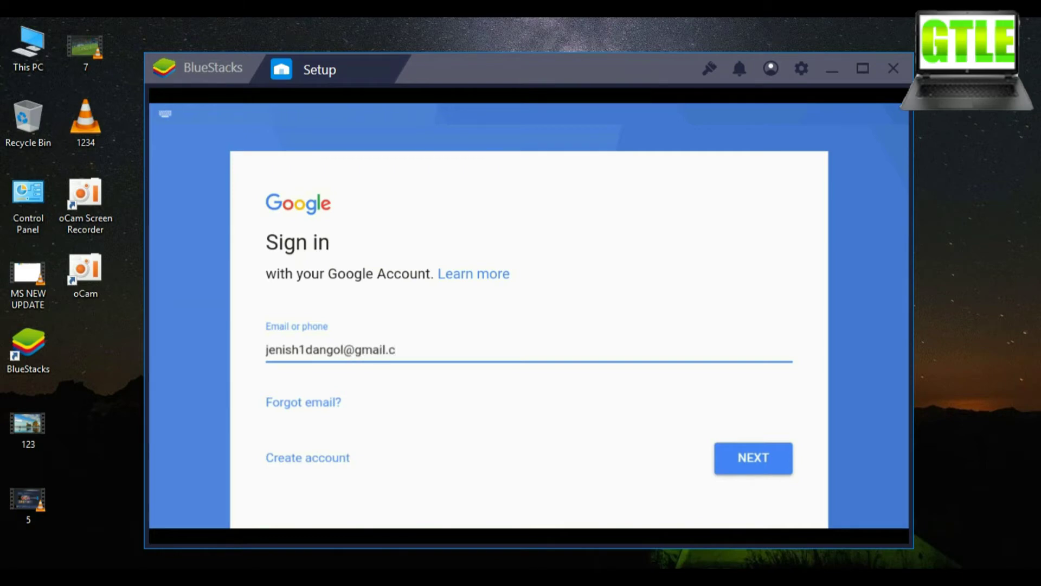
text(om)
key(Return)
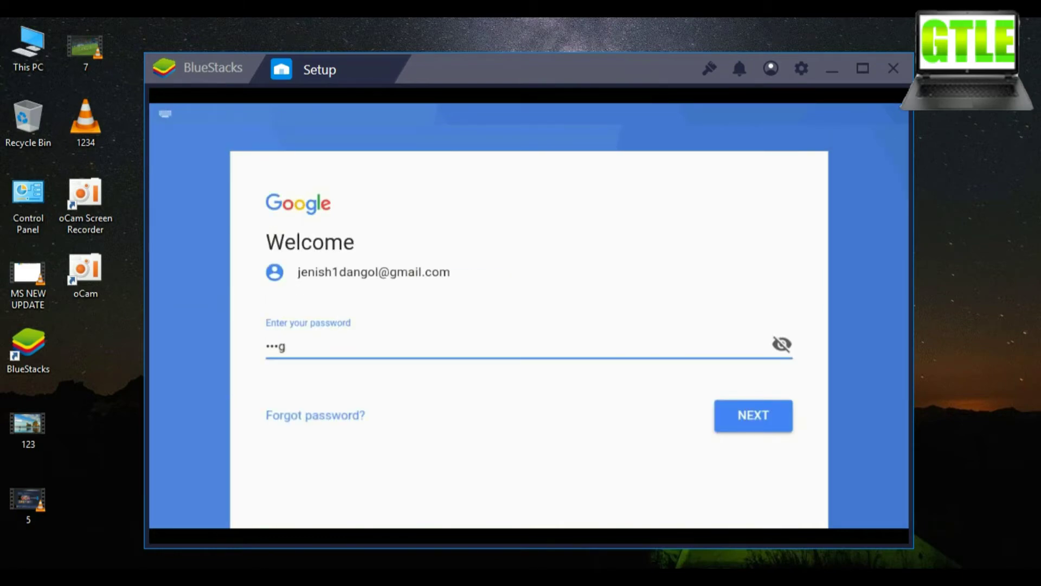
key(Return)
click(755, 460)
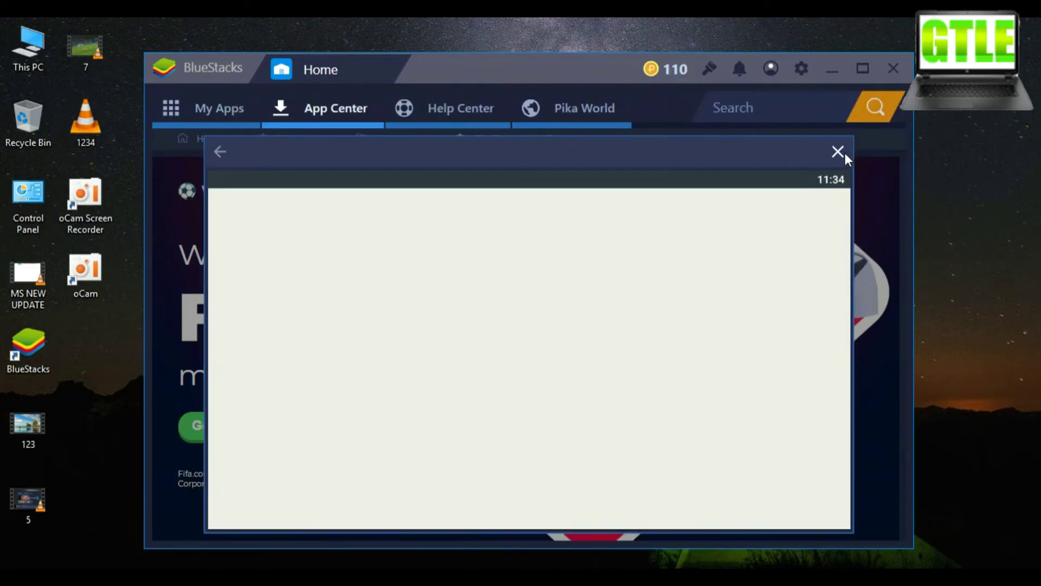
Close the blank popup, search Google Play for 'chrome', and install Chrome
click(837, 151)
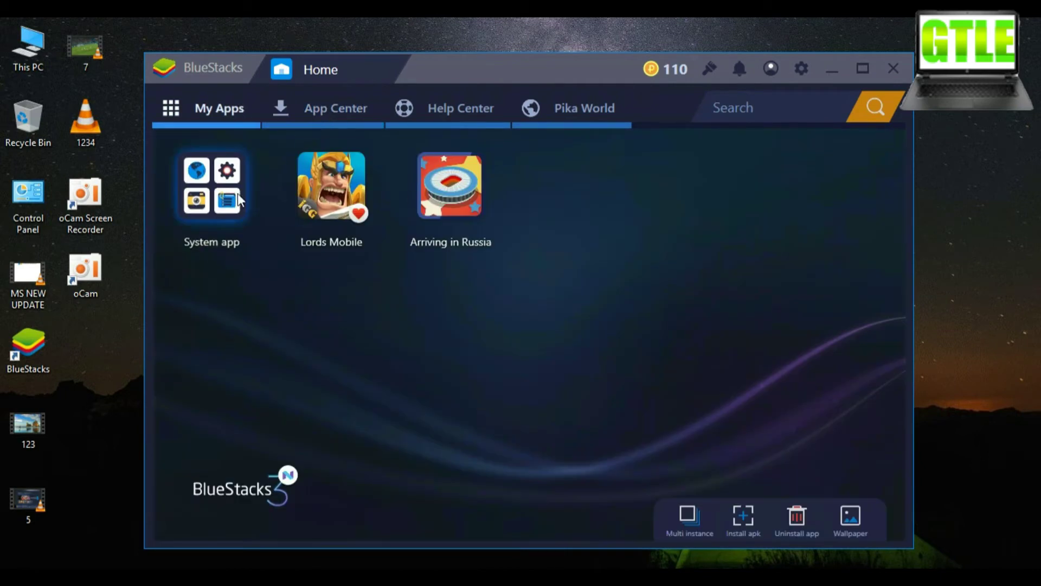
click(237, 198)
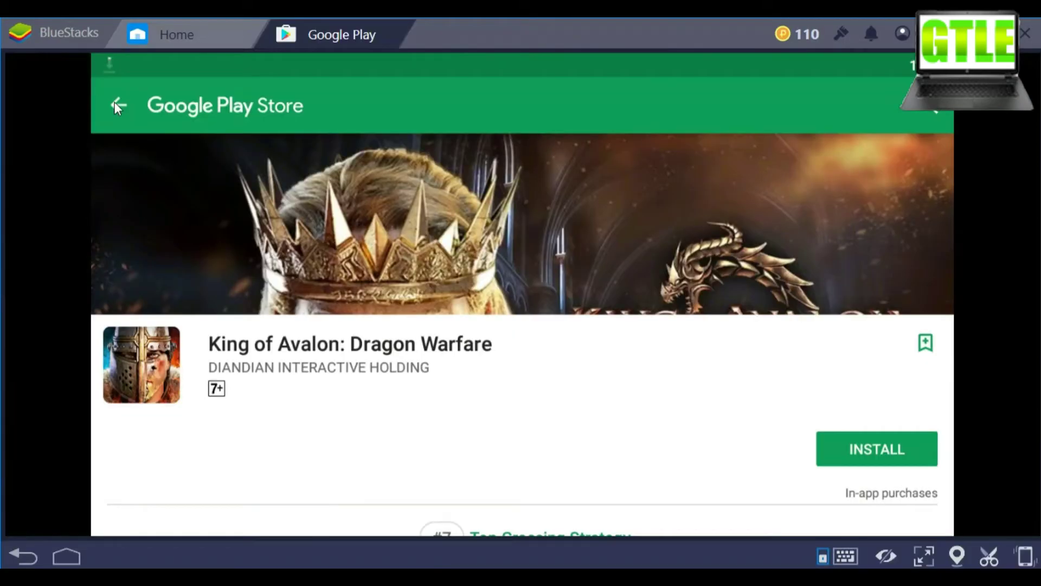
click(117, 107)
click(376, 116)
text(ch)
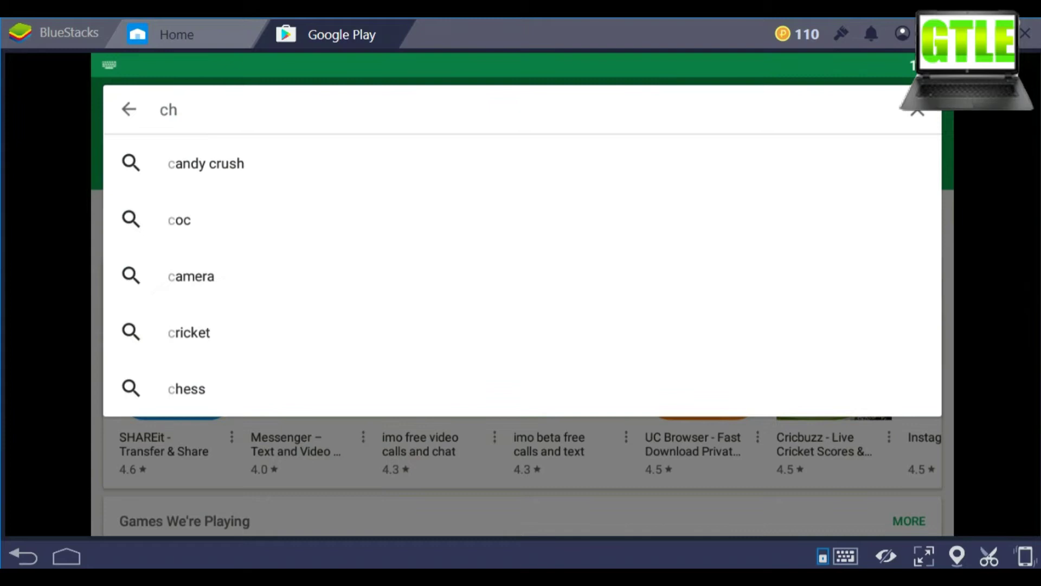
text(rome)
key(Return)
click(861, 367)
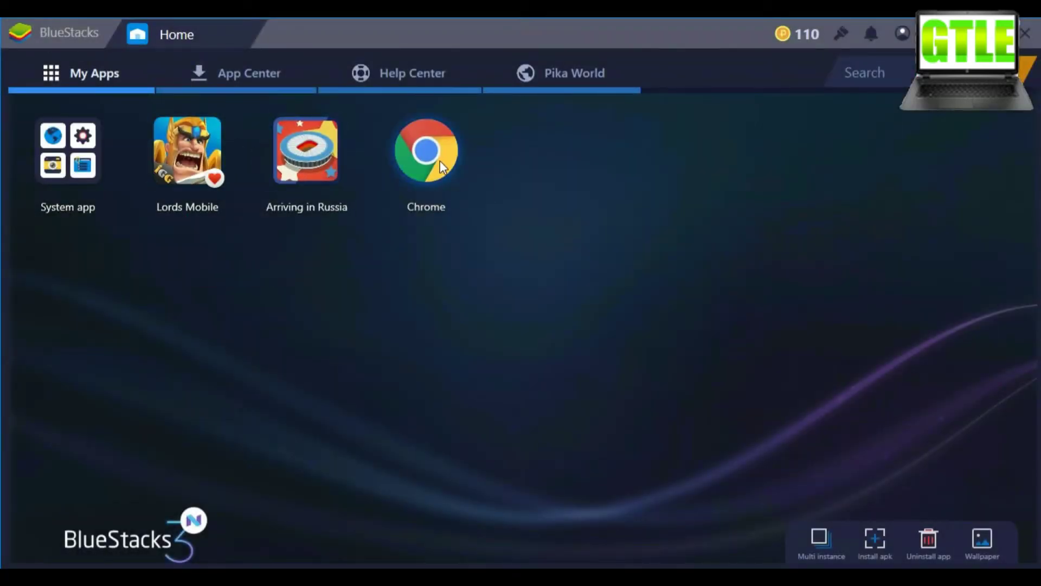
Launch Chrome, skip its first-run data saver and sync screens, and load google.com
click(437, 161)
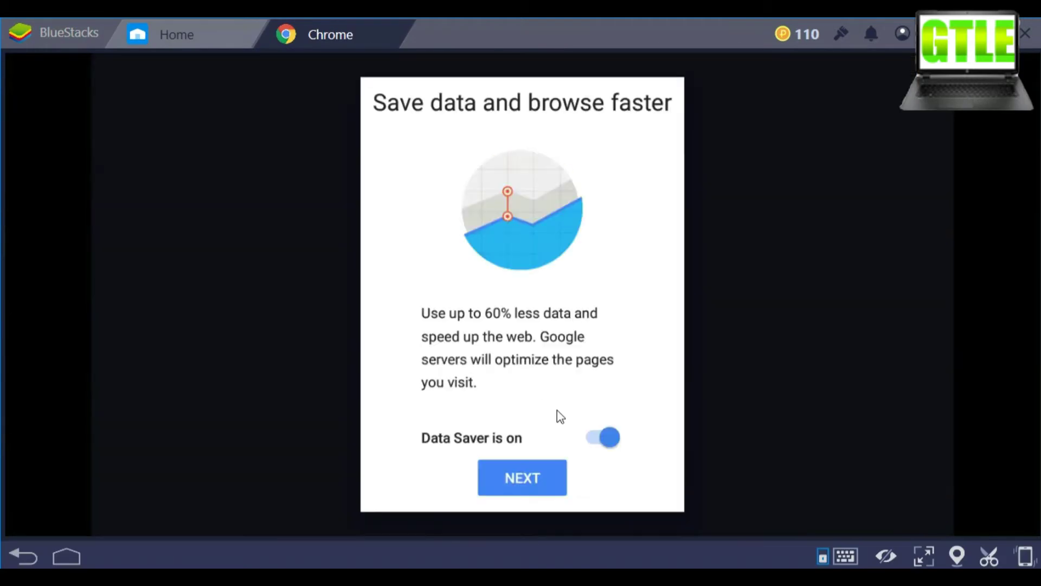
click(521, 477)
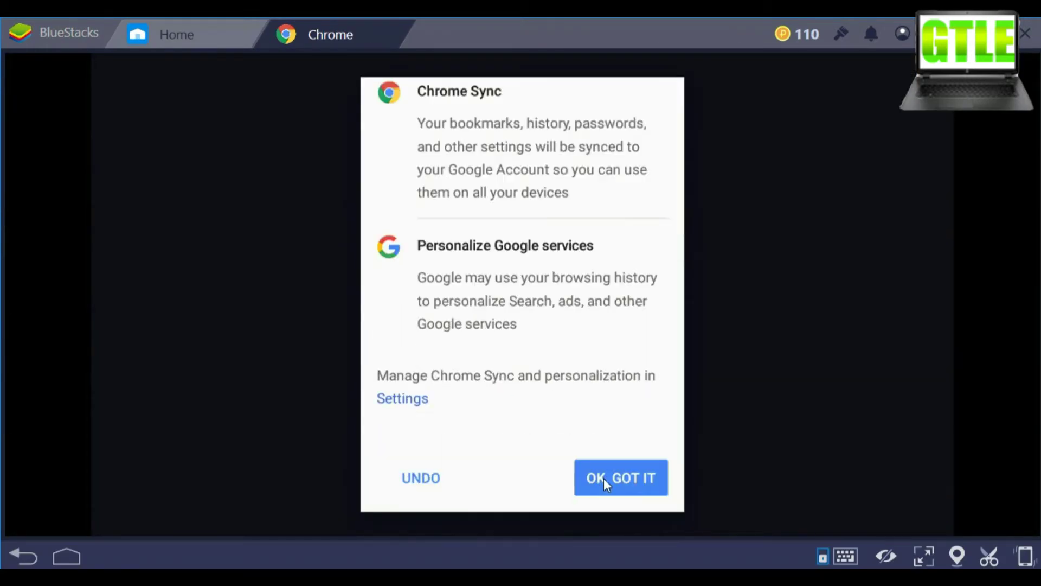
click(603, 478)
text(le.com)
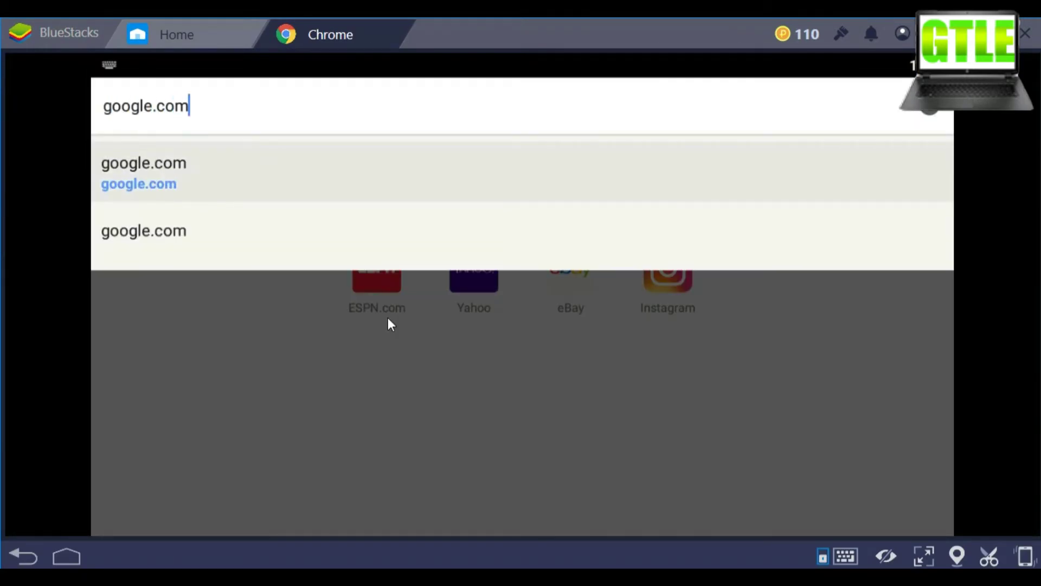
key(Return)
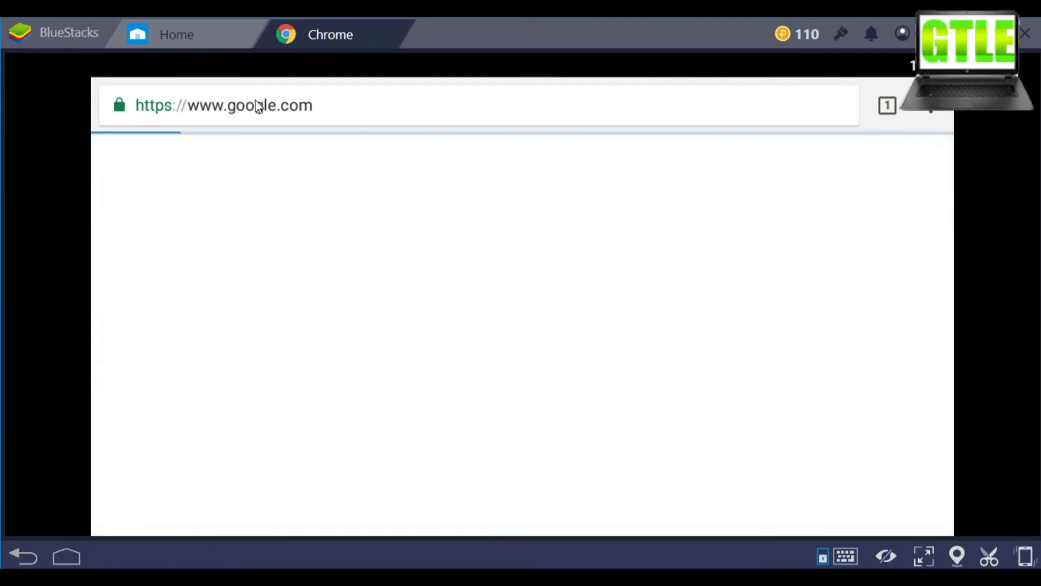
Search 'live net tv', open the DigitBin Live NetTV article, and scroll to its download link
click(311, 327)
text(li)
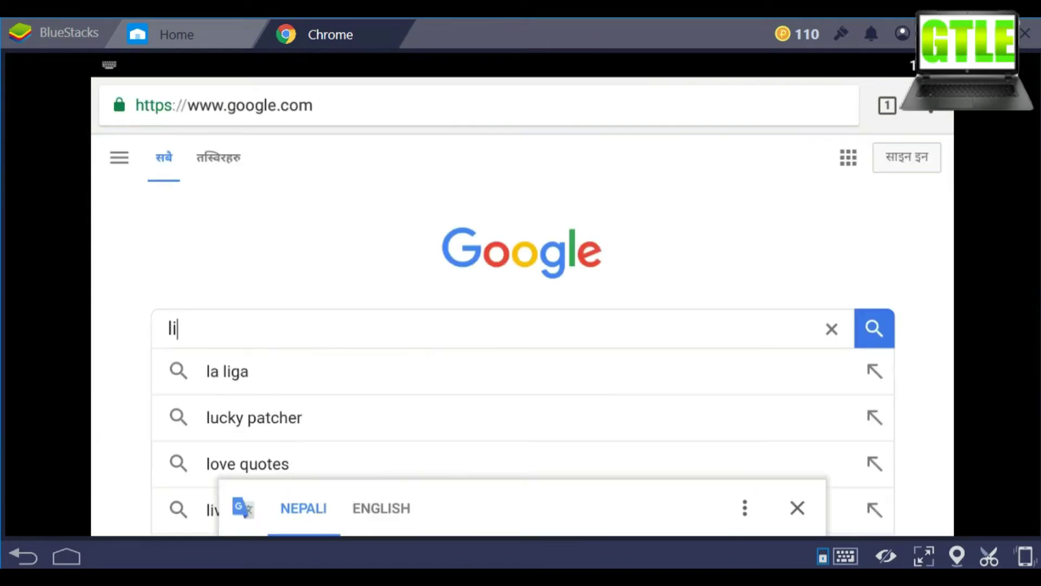
text(ve ne)
click(303, 371)
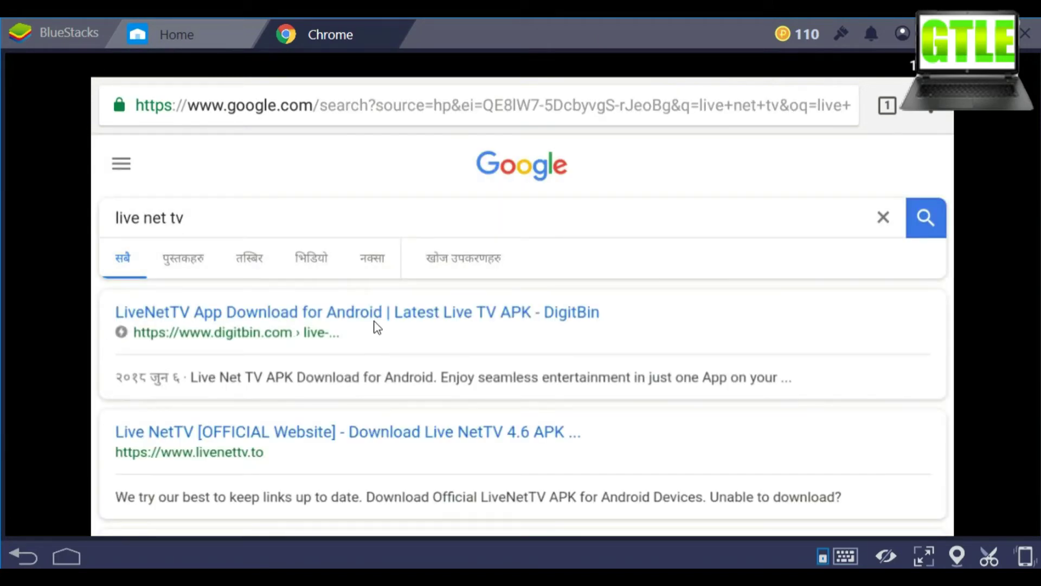
click(275, 332)
scroll(284, 332, down, 10)
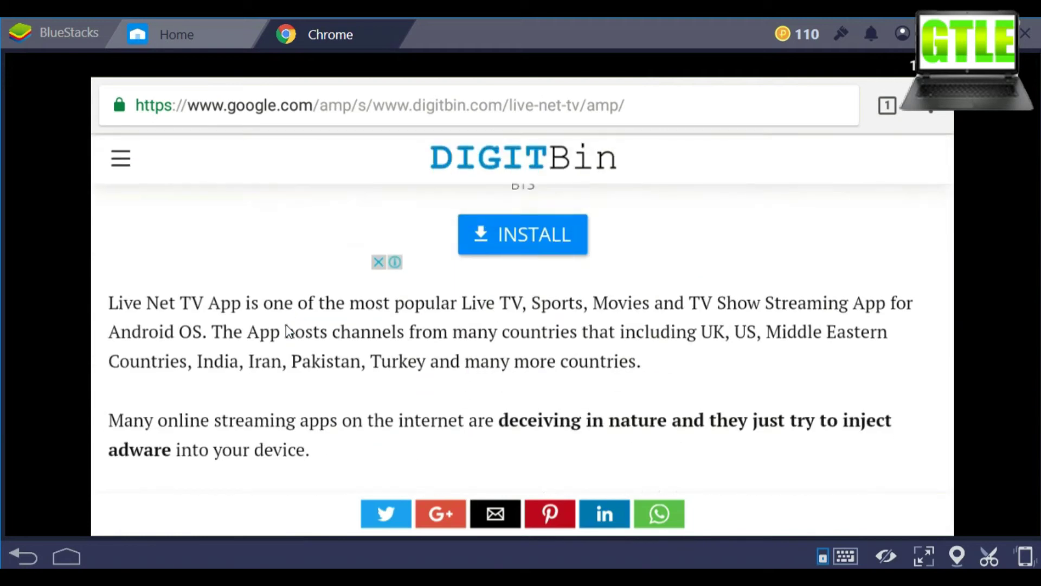
scroll(288, 330, up, 15)
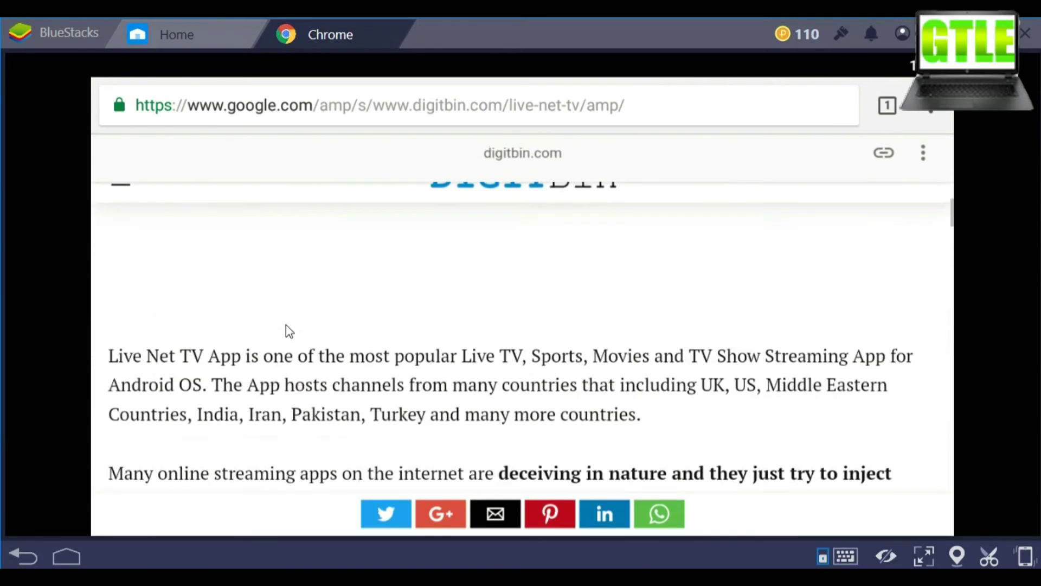
scroll(289, 330, down, 15)
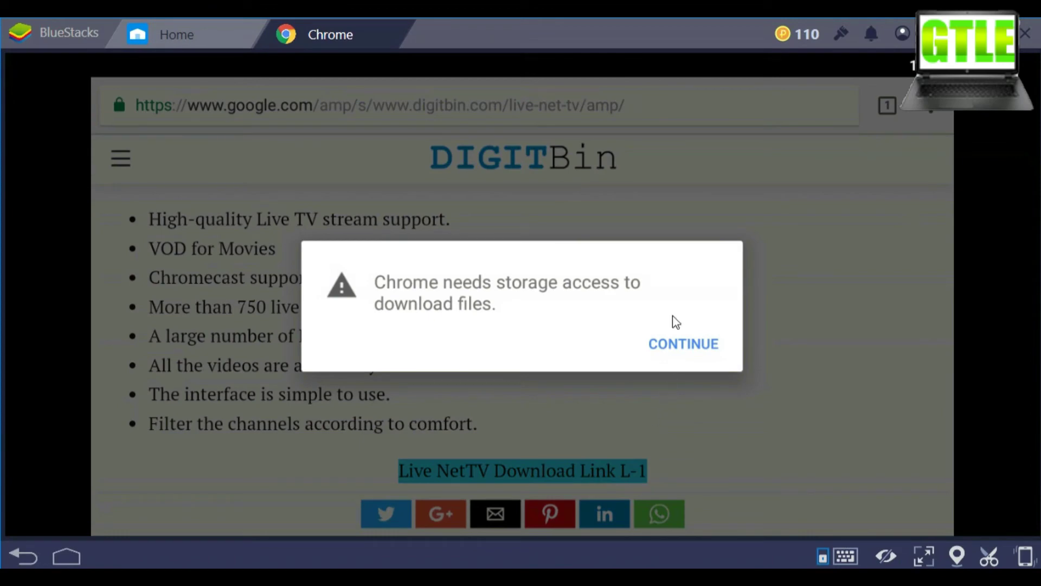
Grant Chrome storage access and keep the LiveNetTV_4.6_Updated.apk download despite the warning
click(680, 343)
click(623, 367)
click(787, 507)
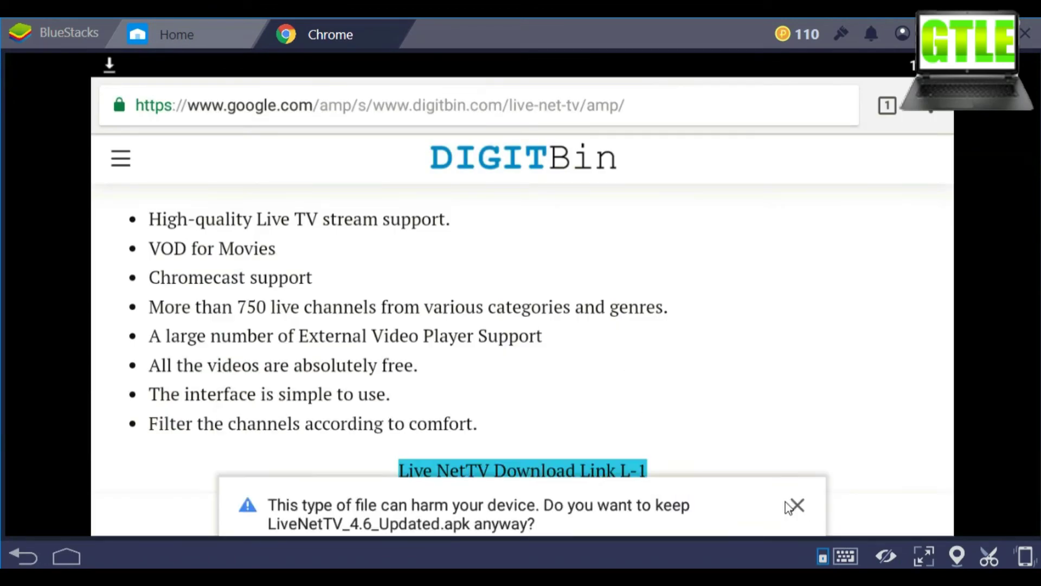
Install the downloaded Live NetTV APK from the notifications and open the app
drag(281, 71, 640, 234)
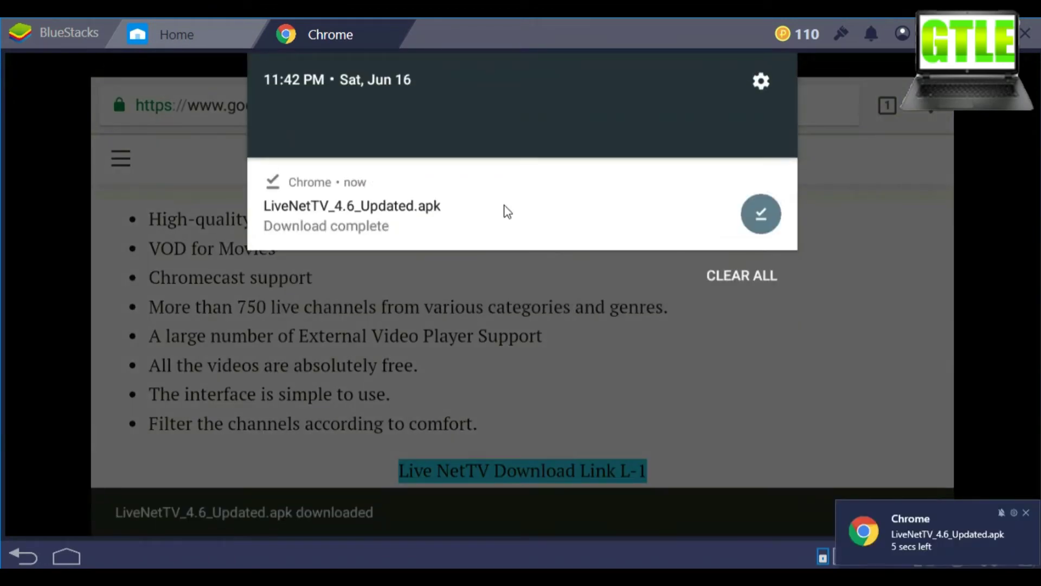
click(504, 212)
click(889, 503)
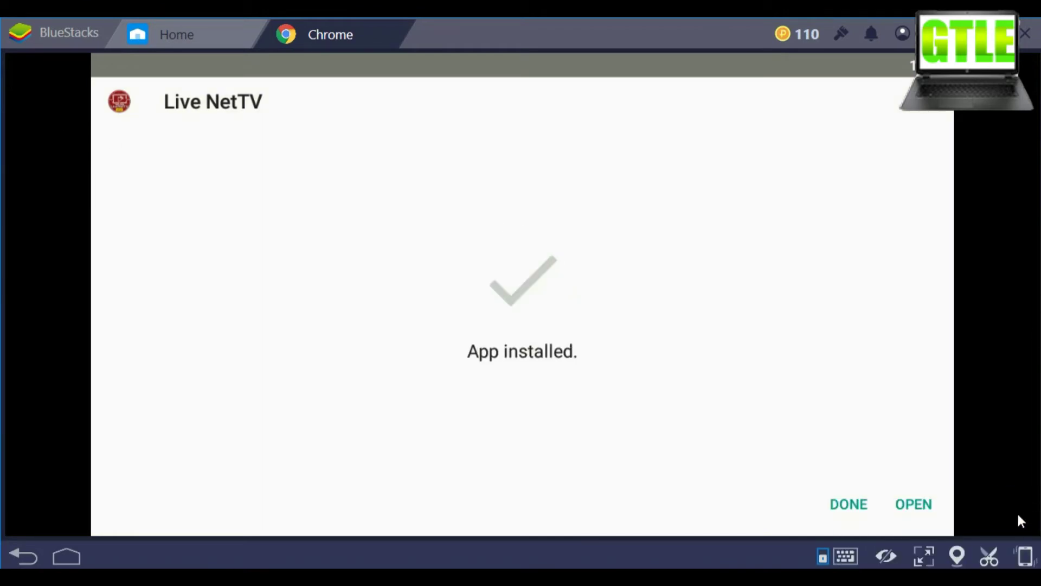
click(911, 507)
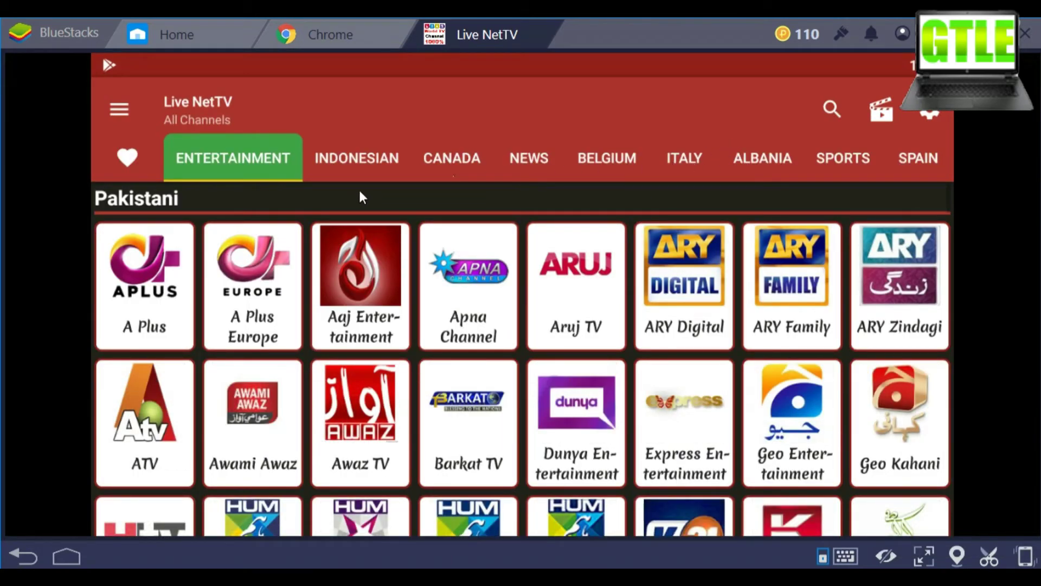
Browse the Indonesian, Belgium and Sports tabs, then play TEN 2 from Sports channels
scroll(323, 201, down, 10)
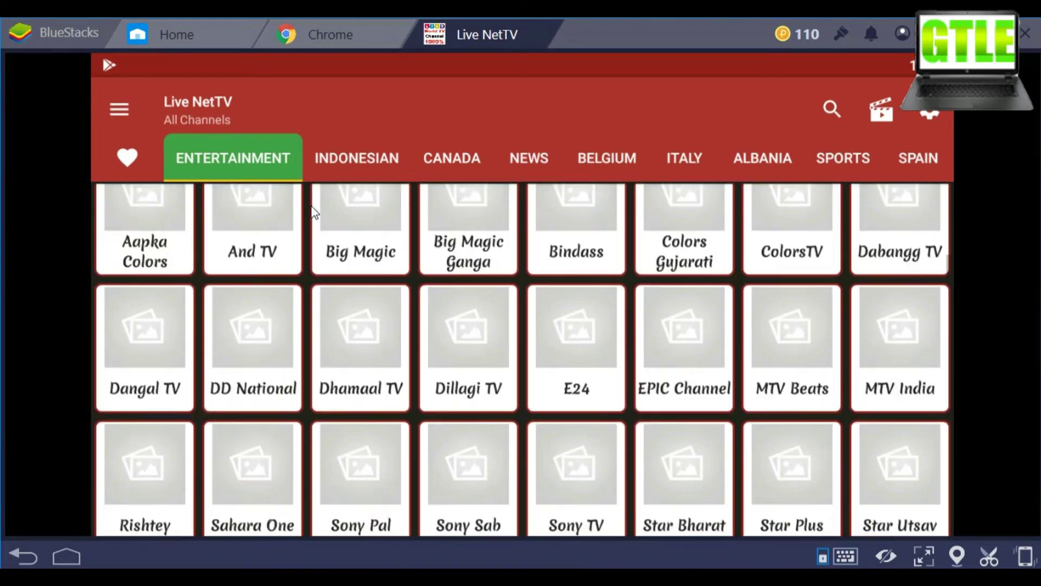
scroll(314, 211, down, 10)
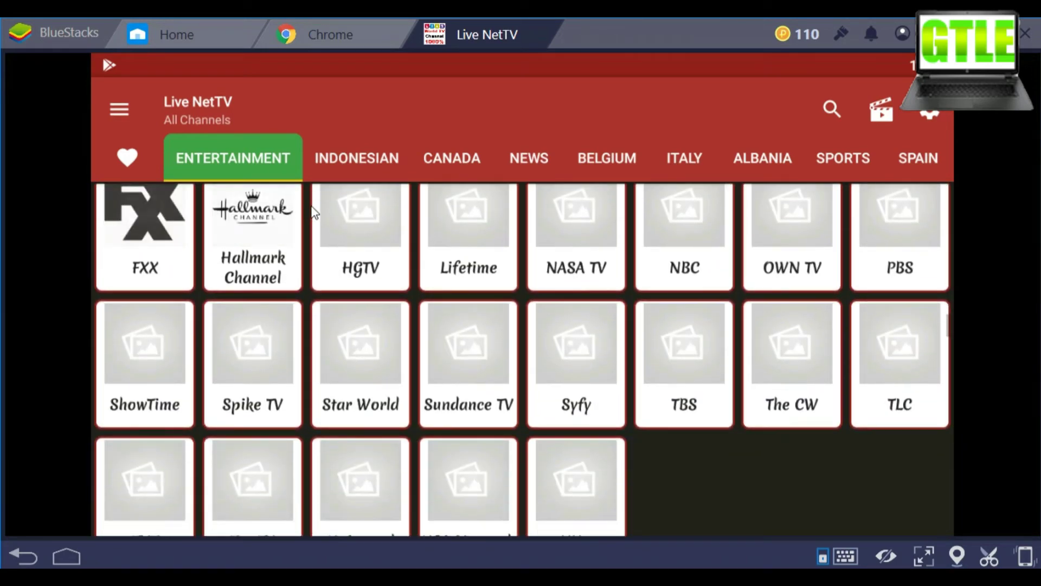
click(357, 158)
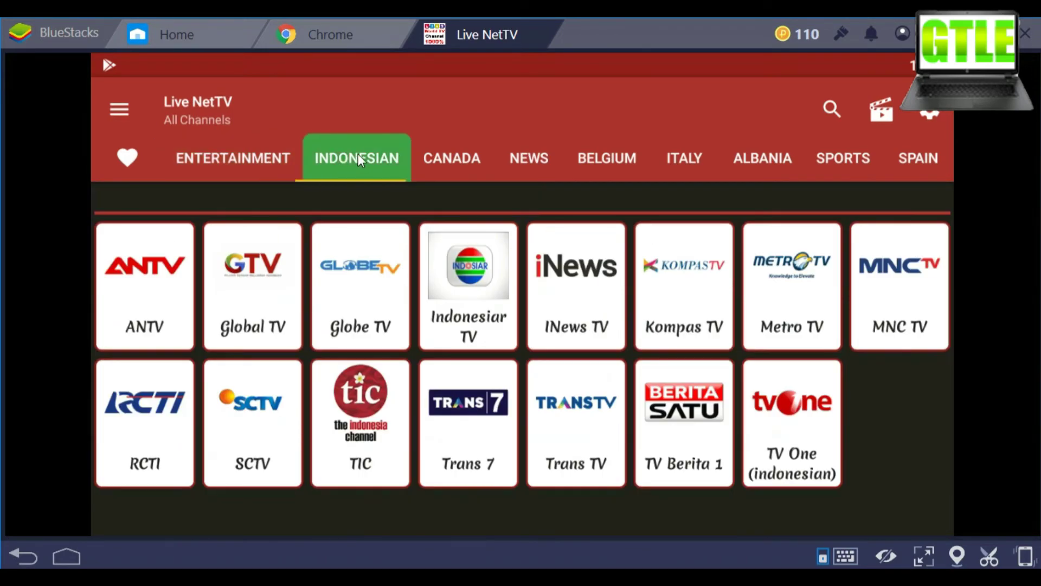
click(603, 151)
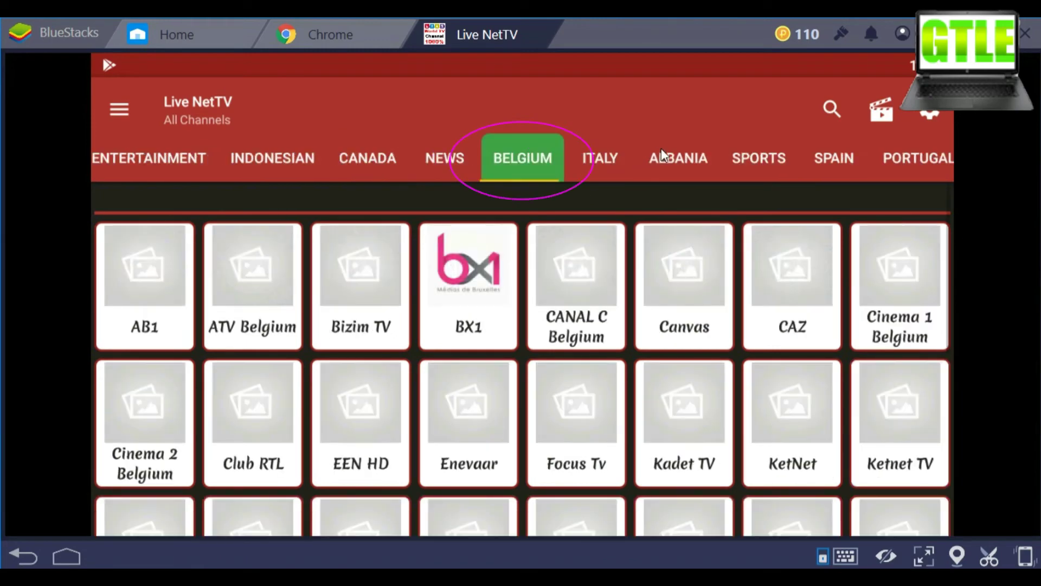
click(766, 152)
scroll(494, 224, down, 15)
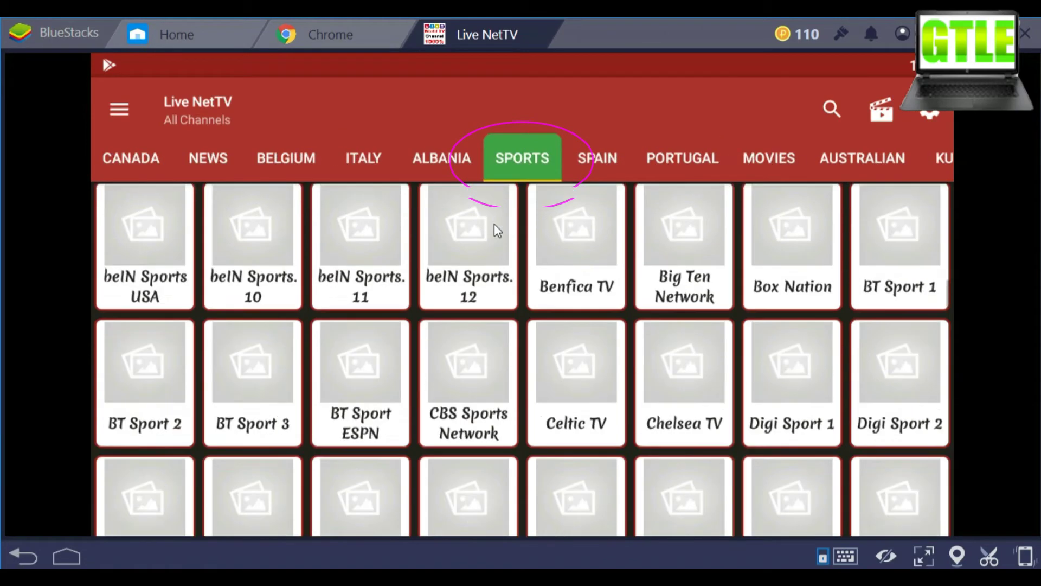
scroll(489, 222, up, 10)
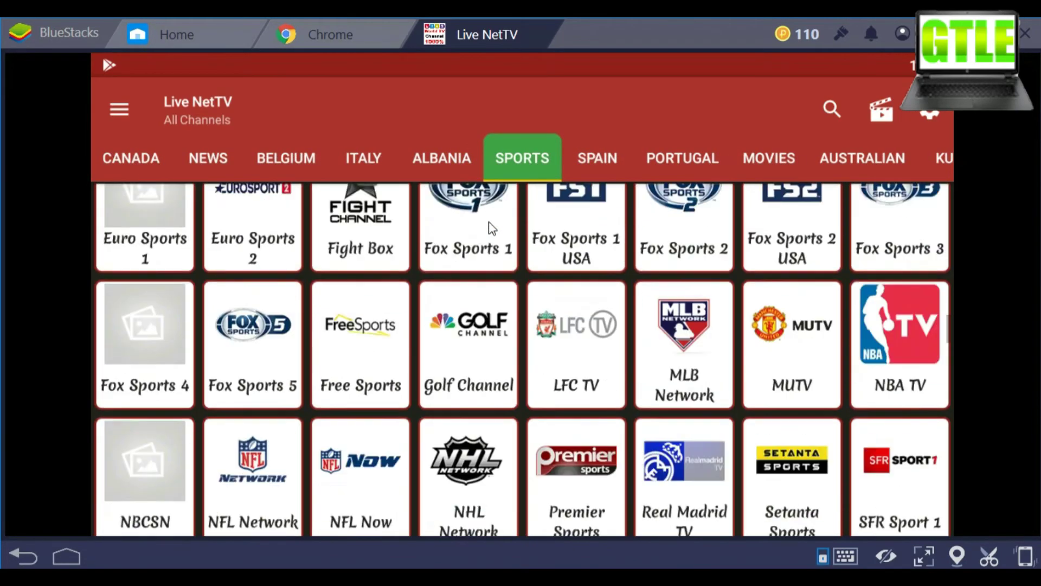
scroll(491, 227, up, 3)
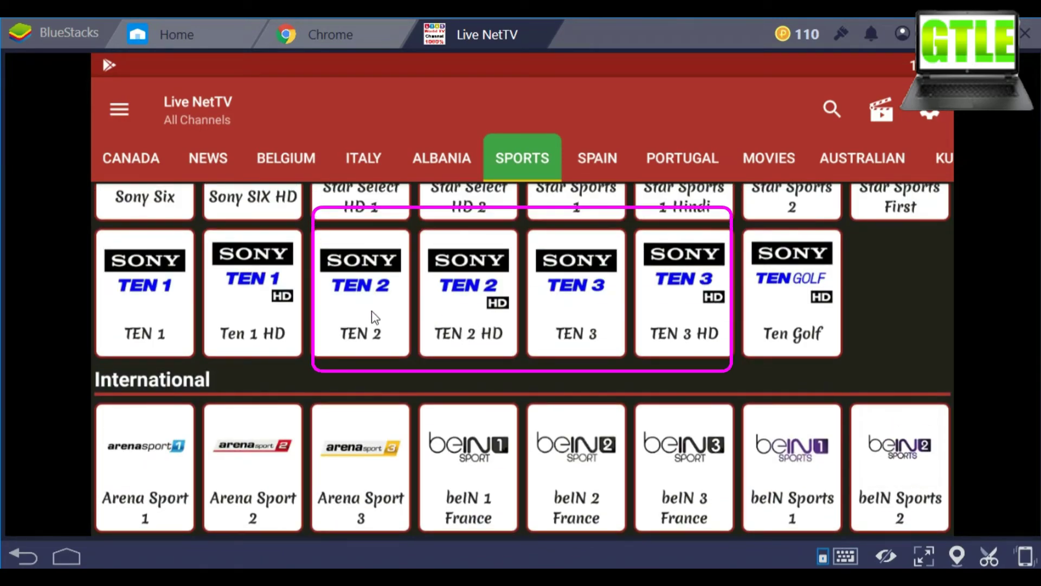
click(374, 316)
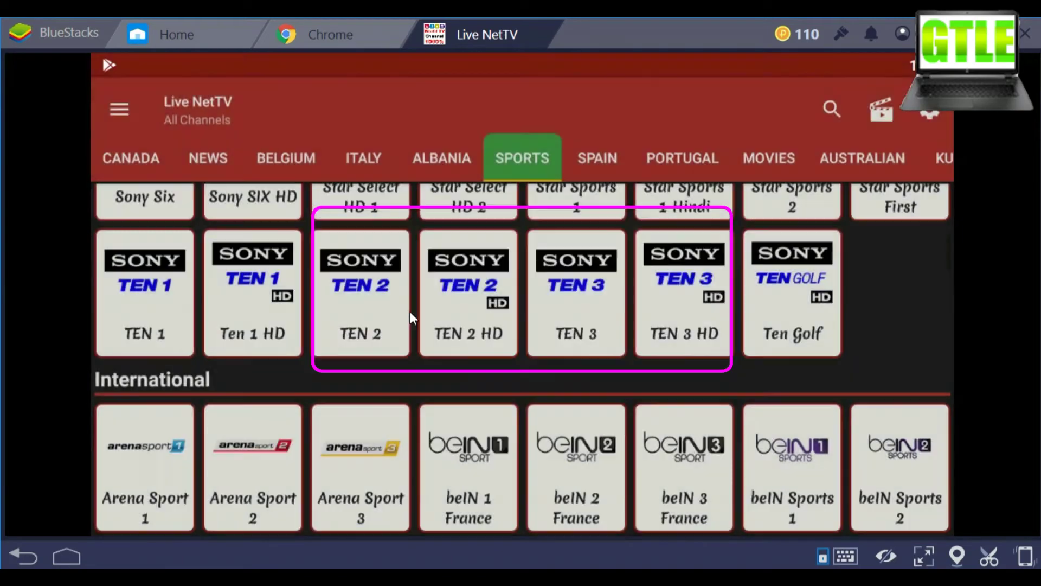
Set MX Player as the default stream player and install it from Google Play Store
click(688, 444)
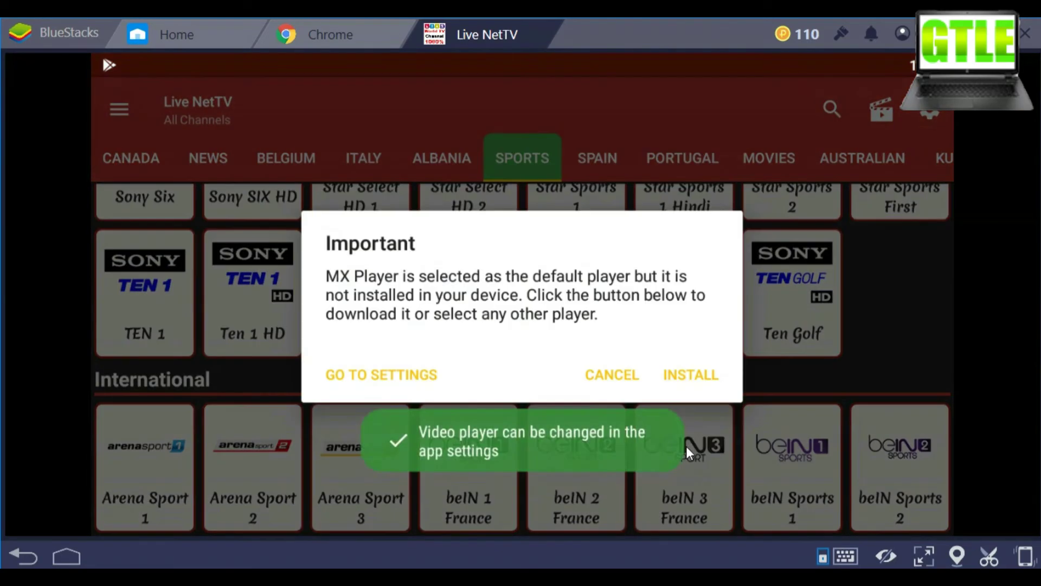
click(676, 381)
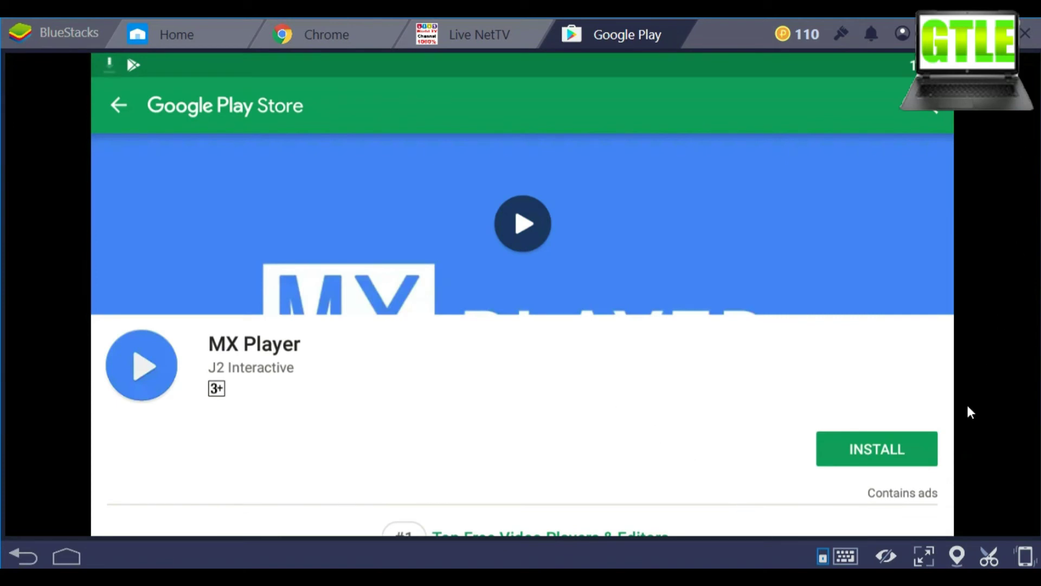
click(915, 434)
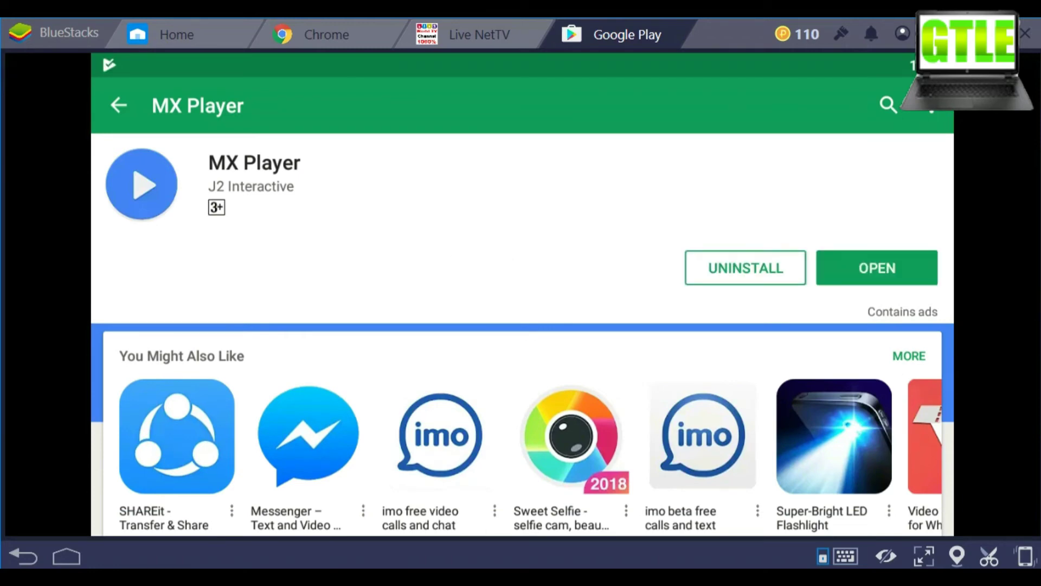
Stream TEN 2 on Link 1 in MX Player, then return to Live NetTV's Sports channels
click(26, 560)
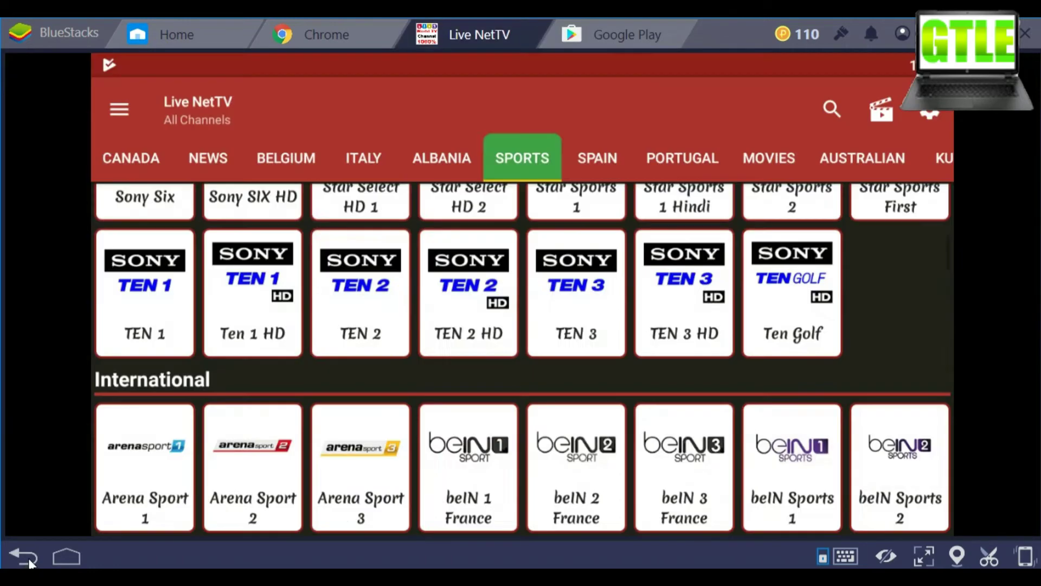
click(374, 317)
click(392, 317)
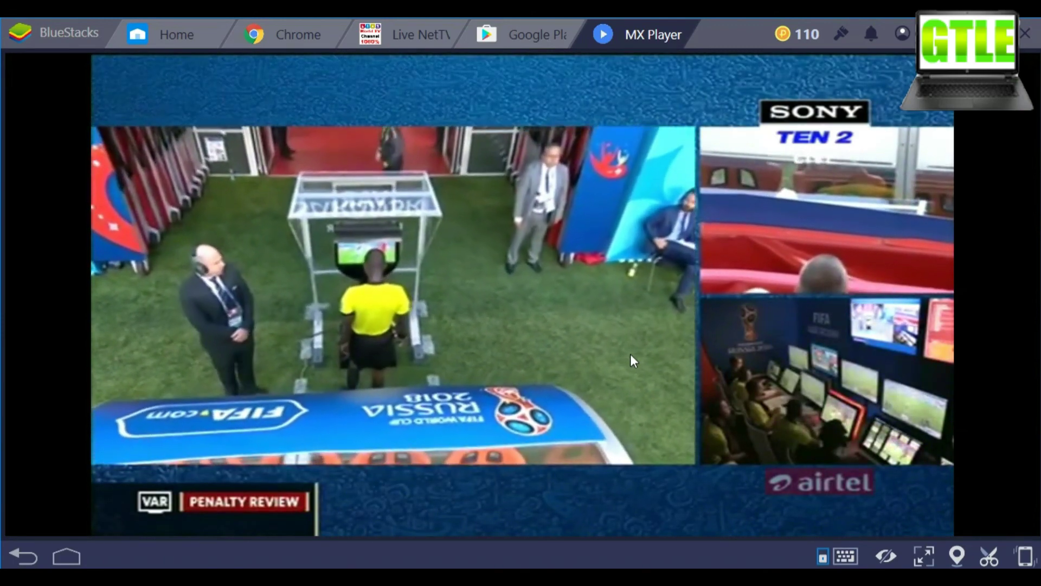
click(25, 557)
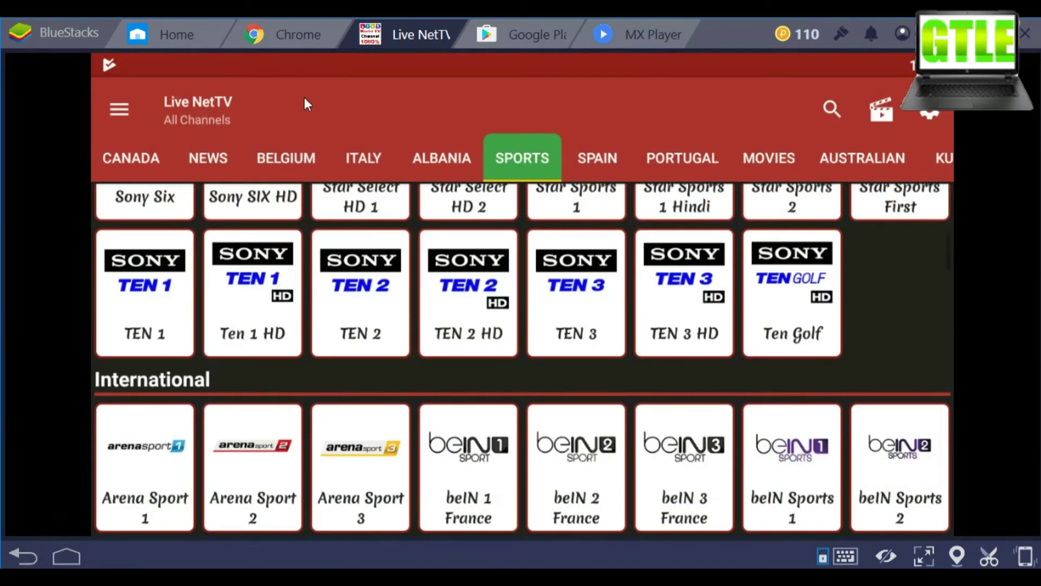